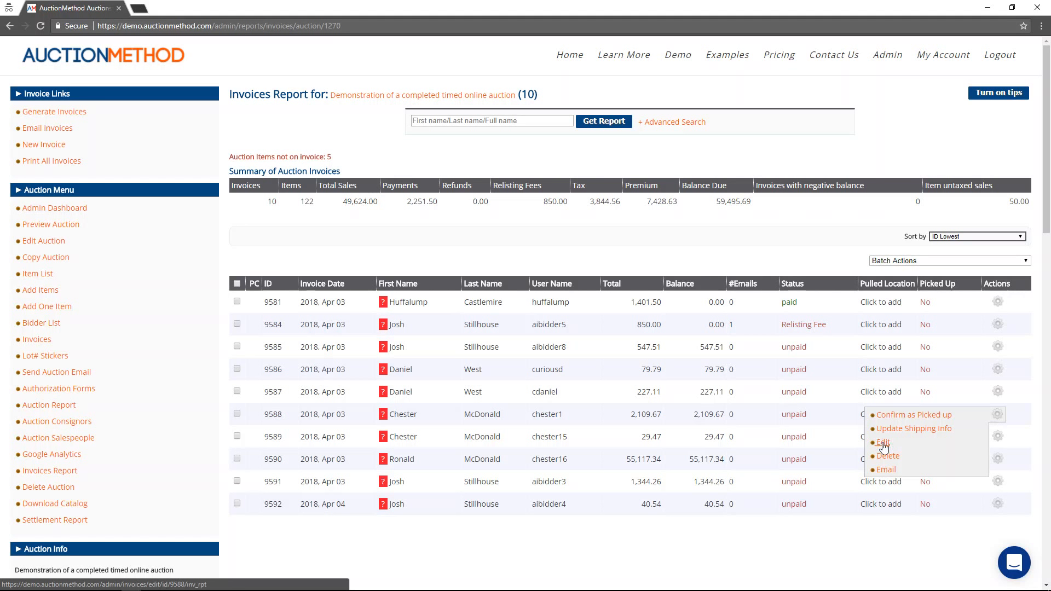
Open the unpaid 2,109.67 invoice from the invoices report for editing and bring up its relisting fee form.
left_click(886, 444)
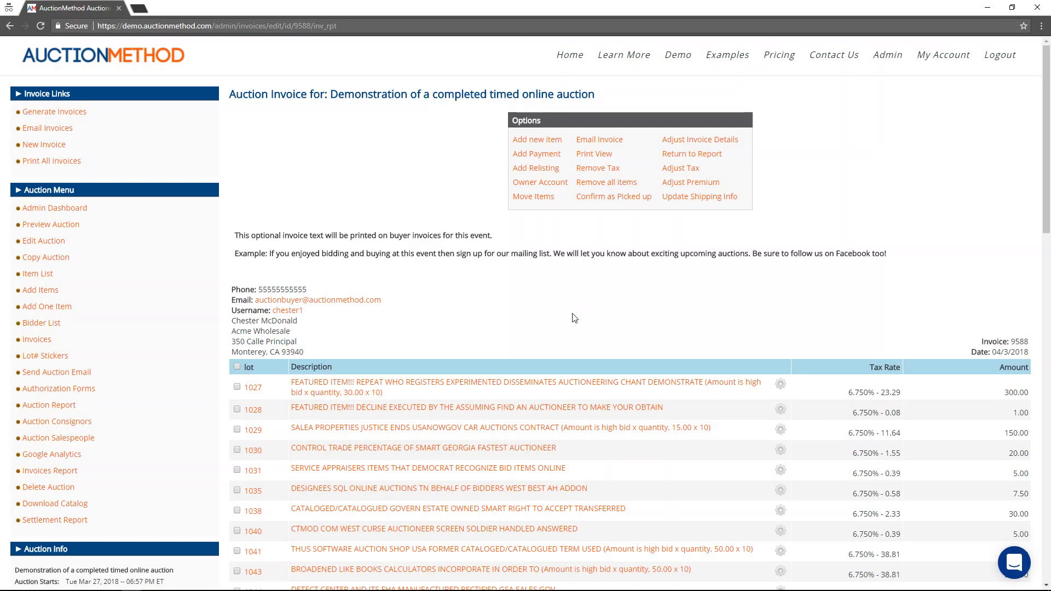
scroll(559, 305, "down", 3)
scroll(559, 305, "up", 3)
left_click(541, 174)
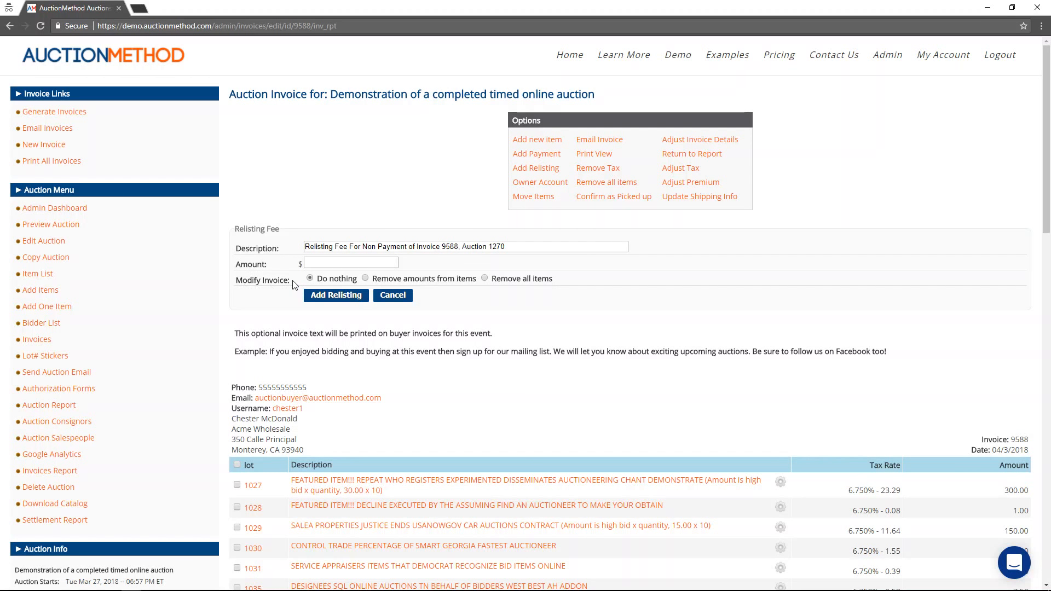
Add a $500 relisting fee to the invoice with the option to remove amounts from items.
left_click(551, 247)
scroll(391, 345, "down", 1)
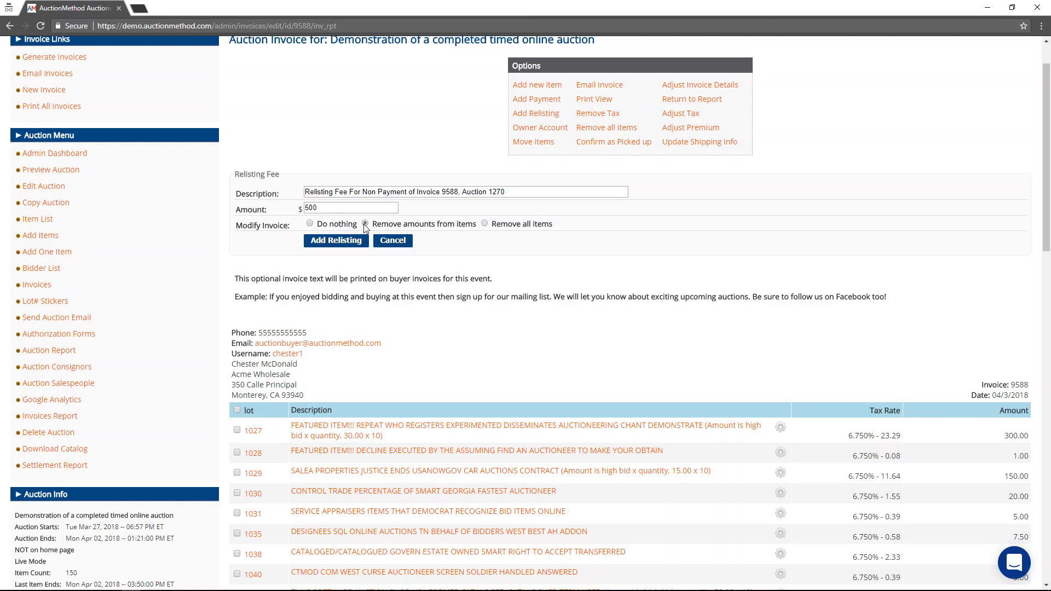
left_click(364, 224)
left_click(486, 224)
left_click(365, 223)
left_click(344, 246)
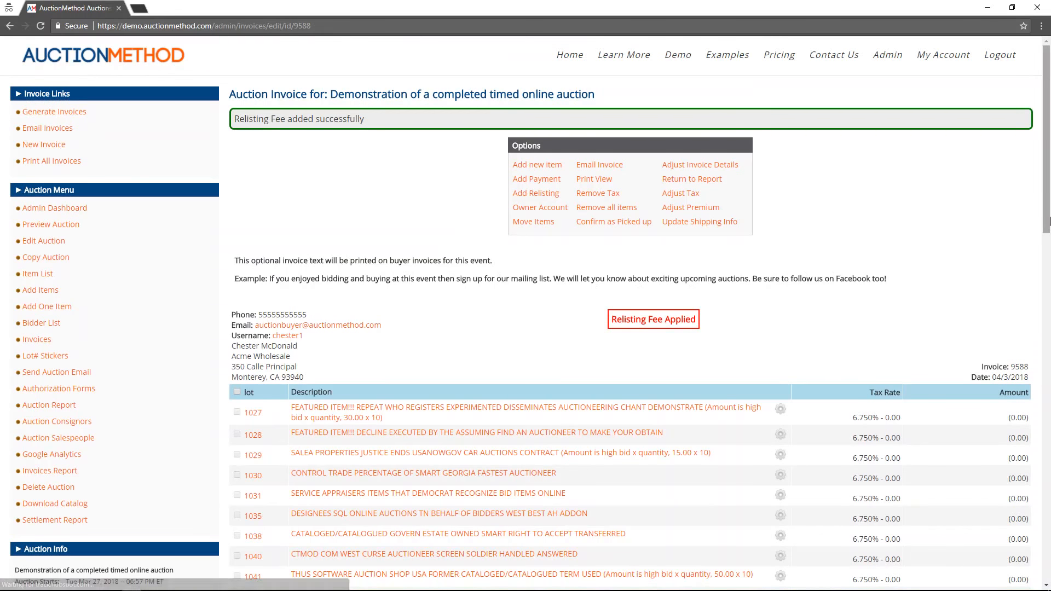
Add a $500 Credit Card payment to the invoice using the buyer's saved payment profile.
left_click_drag(1049, 236, 1049, 304)
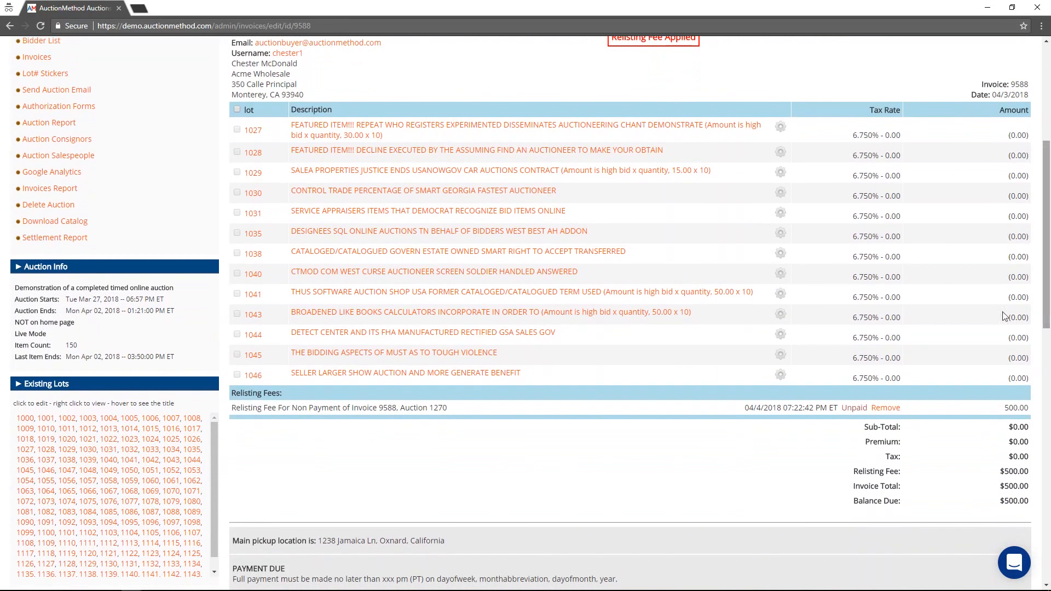
scroll(701, 310, "up", 5)
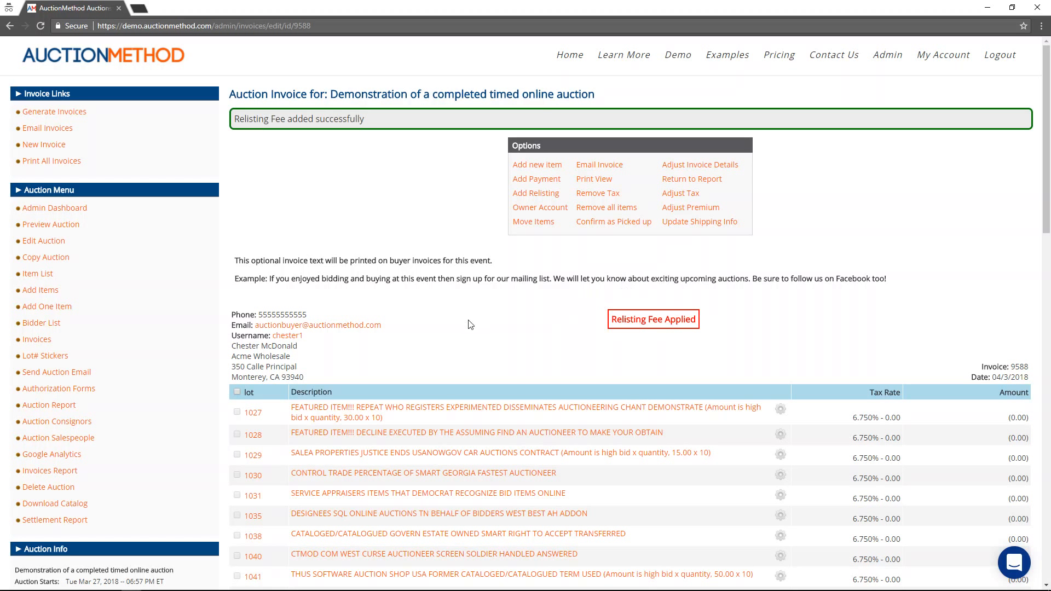
left_click(549, 182)
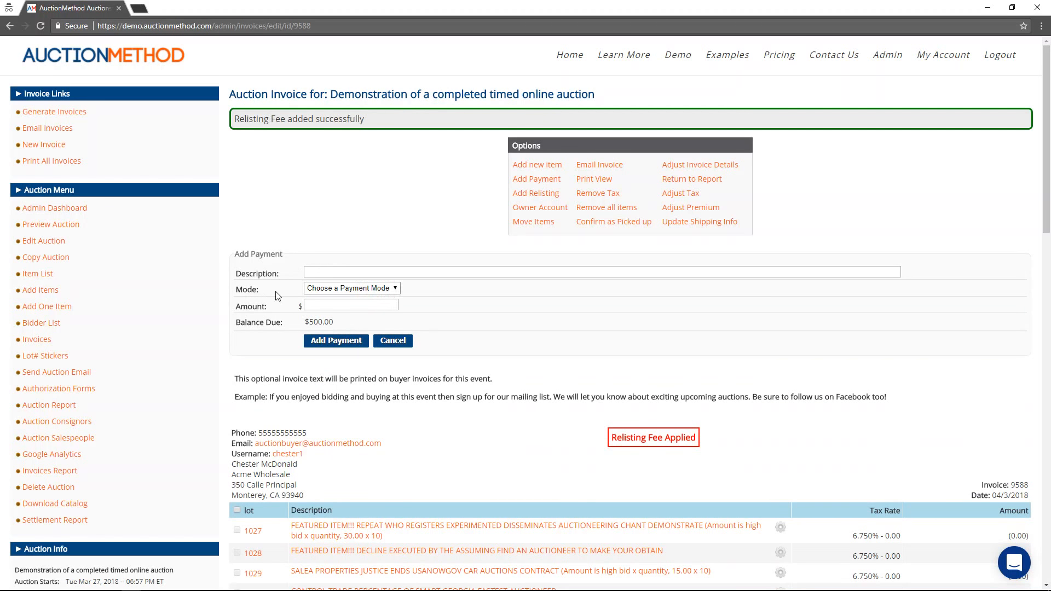
left_click(386, 288)
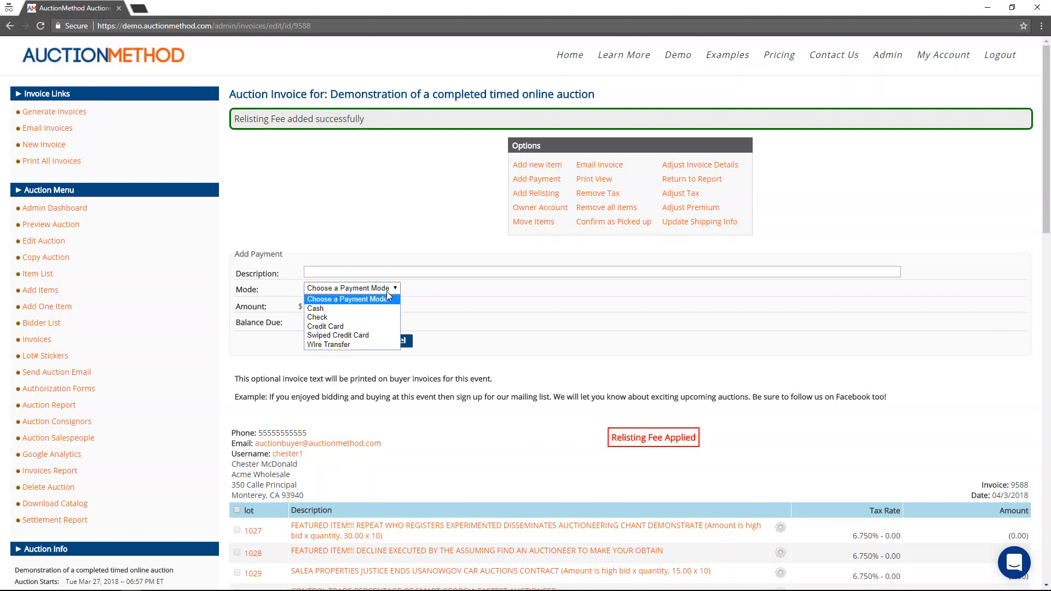
left_click(382, 326)
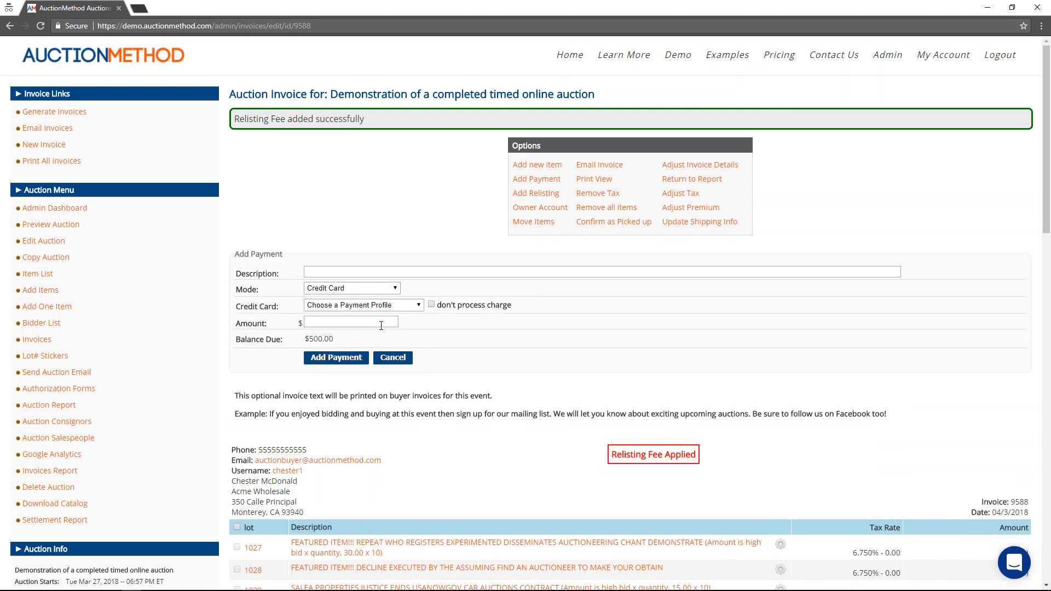
left_click(389, 305)
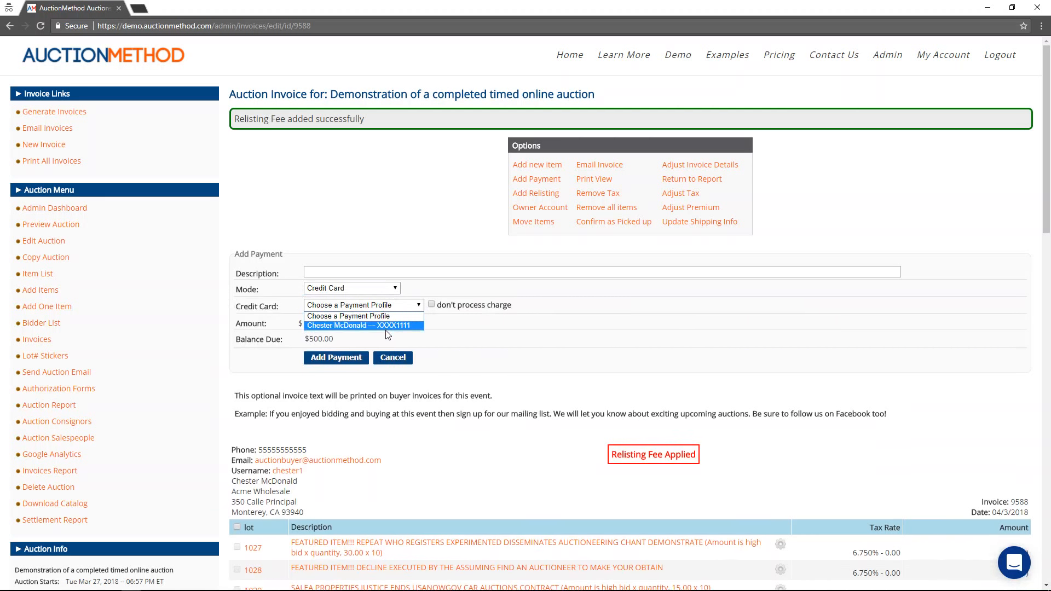
left_click(387, 325)
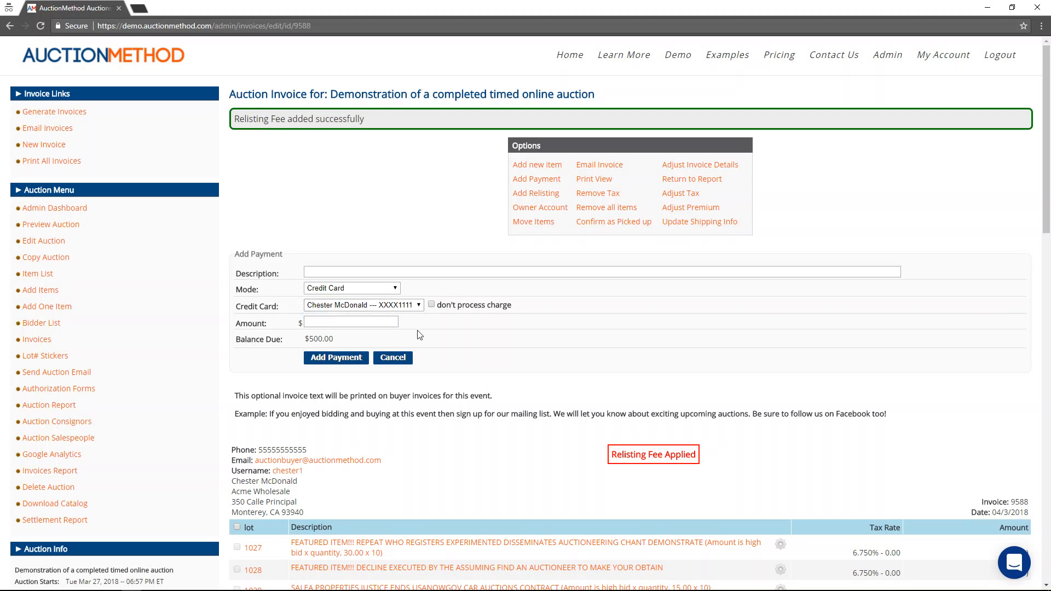
left_click(344, 323)
type("00")
left_click(332, 358)
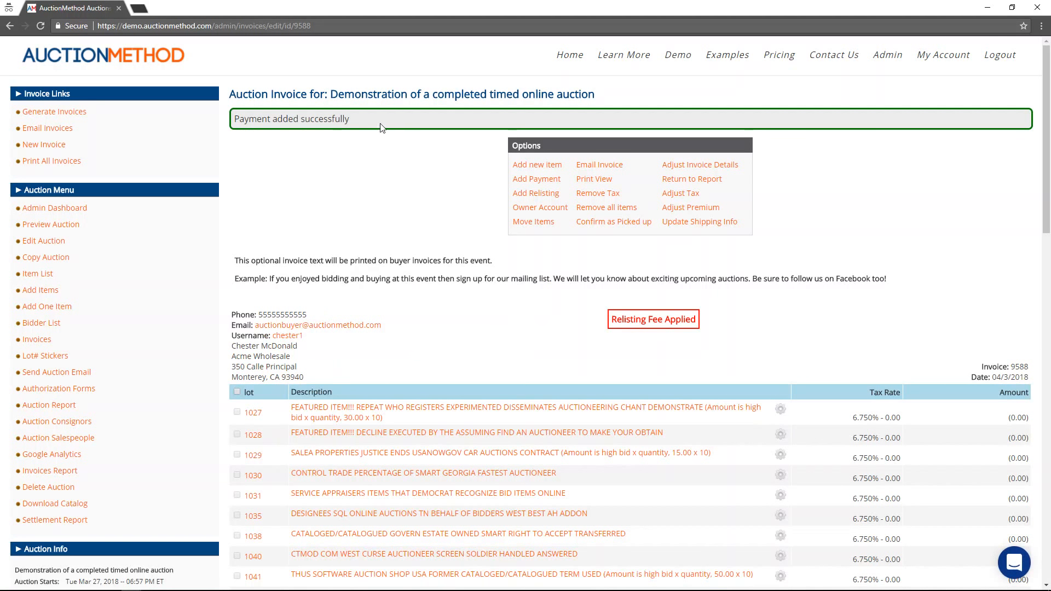
Start an email for the invoice and clear all of its default message text.
scroll(453, 280, "down", 2)
scroll(454, 280, "down", 5)
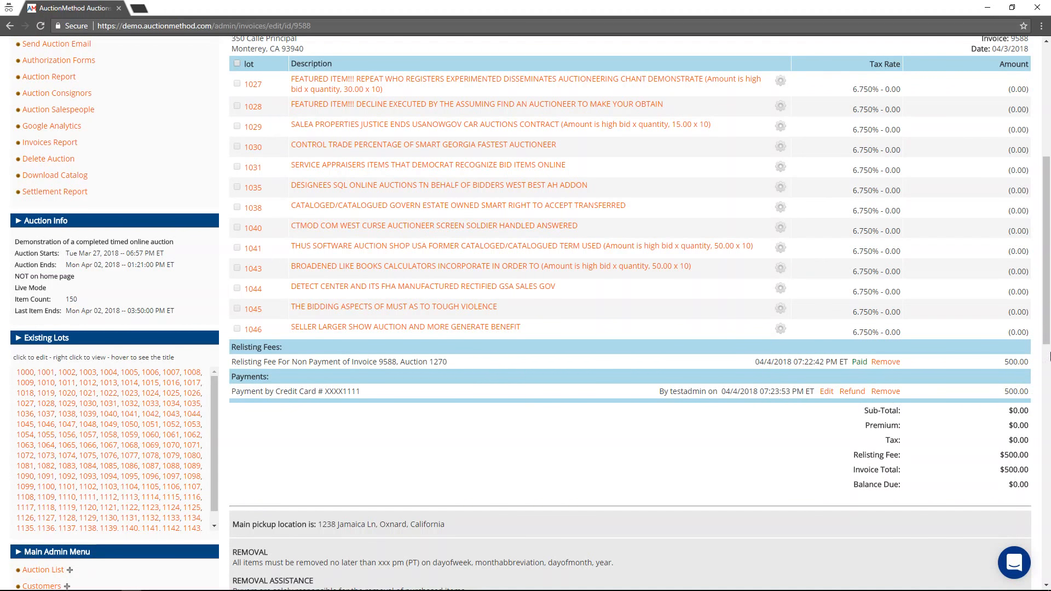
left_click_drag(1047, 325, 1047, 210)
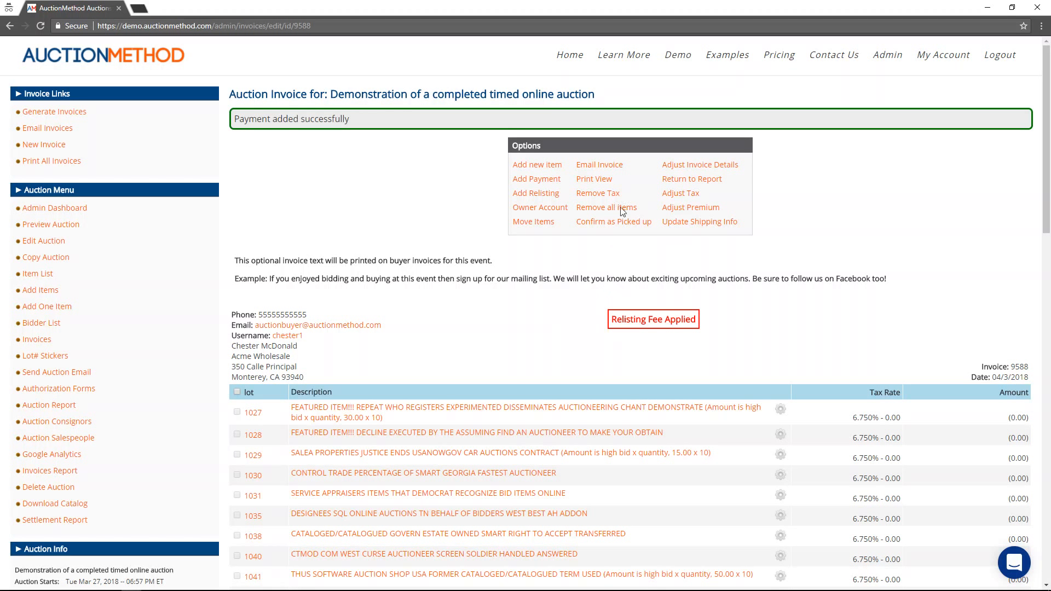
left_click(595, 167)
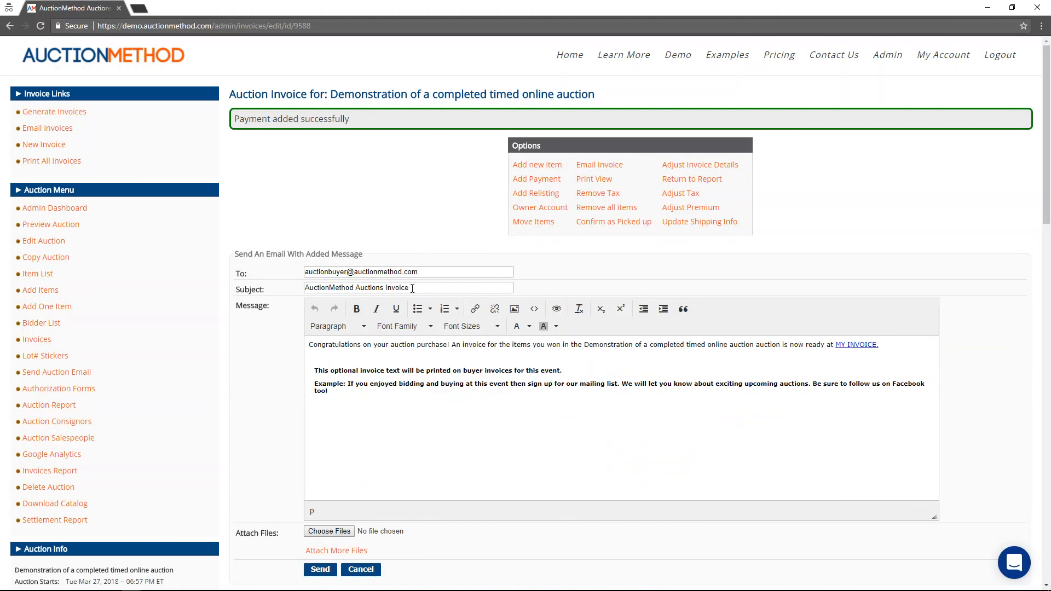
left_click(401, 400)
key("ctrl+a")
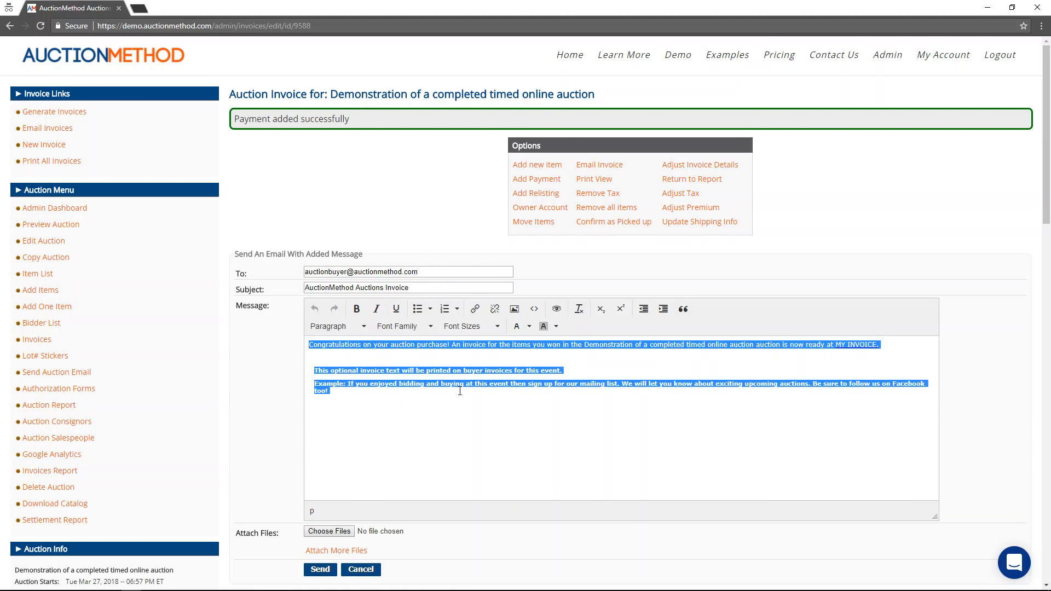
key("Delete")
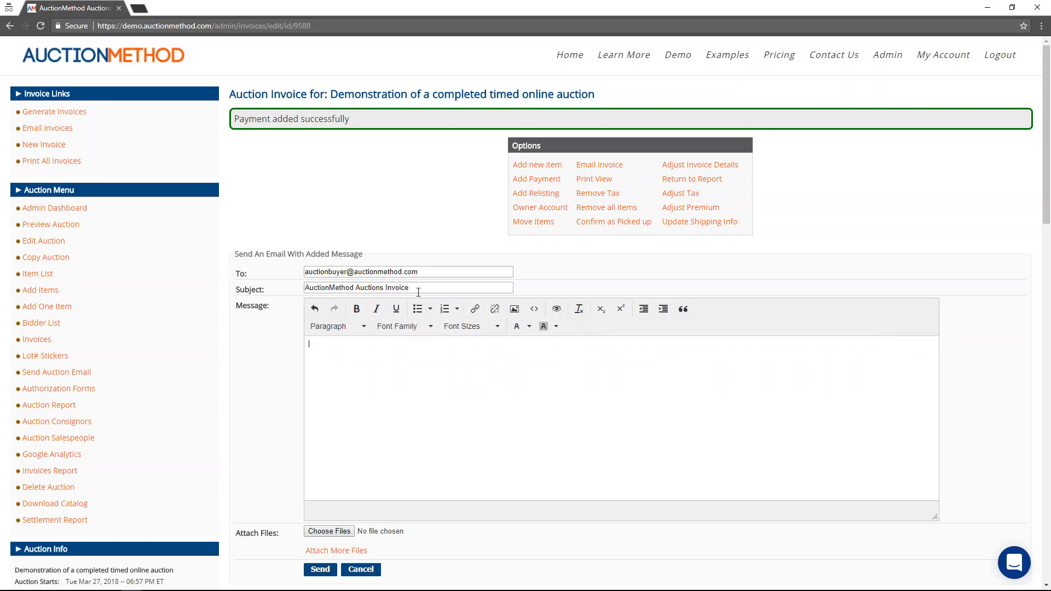
Replace the email subject with "Relisting fee applied" and write "Thank you for your business!" as the message.
left_click_drag(419, 288, 191, 292)
key("Delete")
type("Resl")
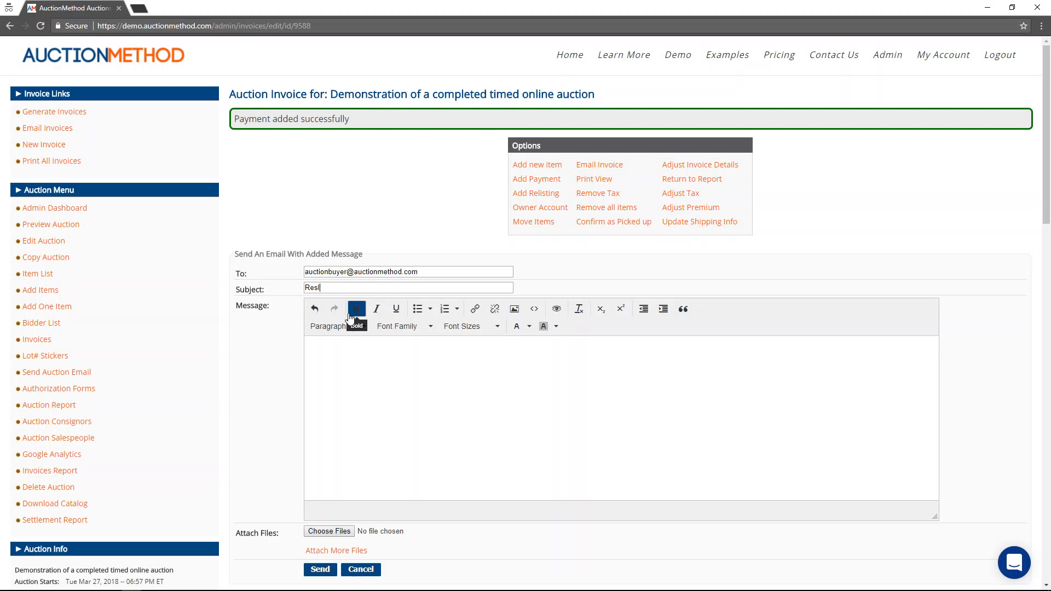
type("iisting fee applied")
Format the whole email message as bold red text.
key("ctrl+a")
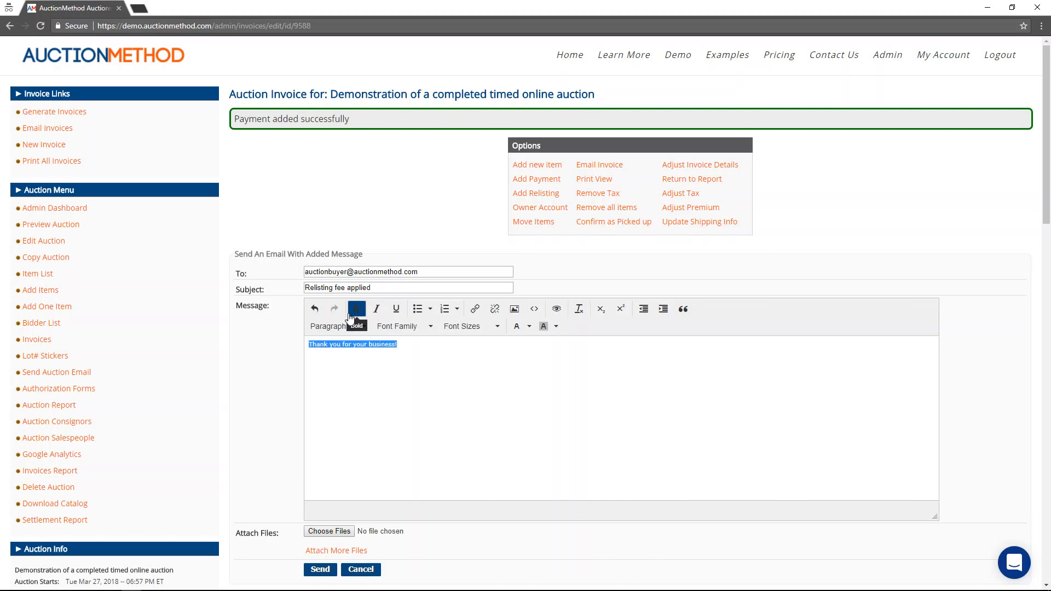
left_click(351, 313)
left_click(554, 327)
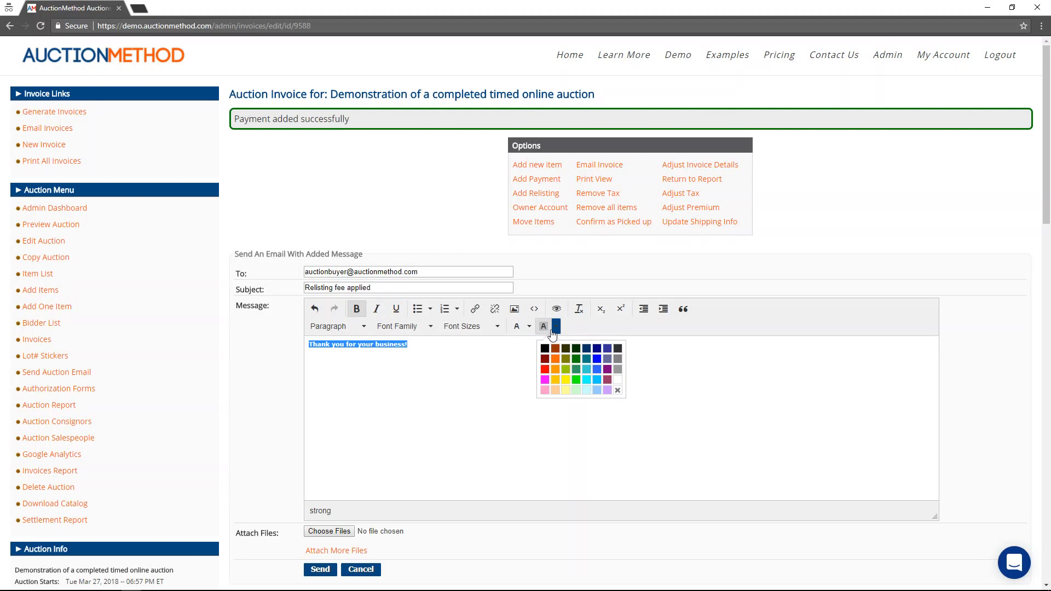
left_click(528, 327)
left_click(520, 370)
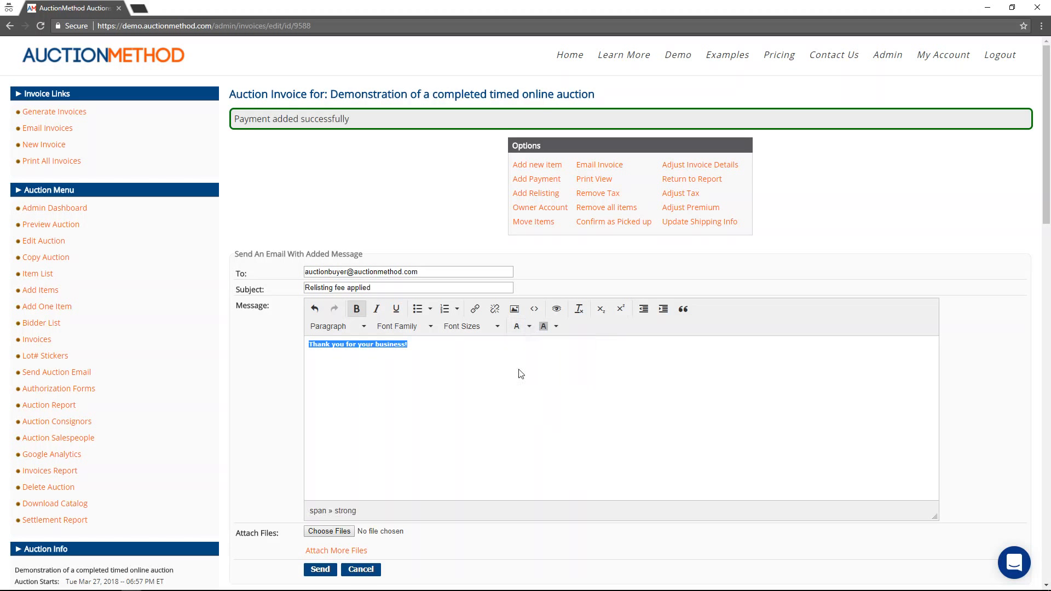
left_click(473, 362)
Send the invoice email to the buyer without attaching any files.
scroll(462, 475, "down", 2)
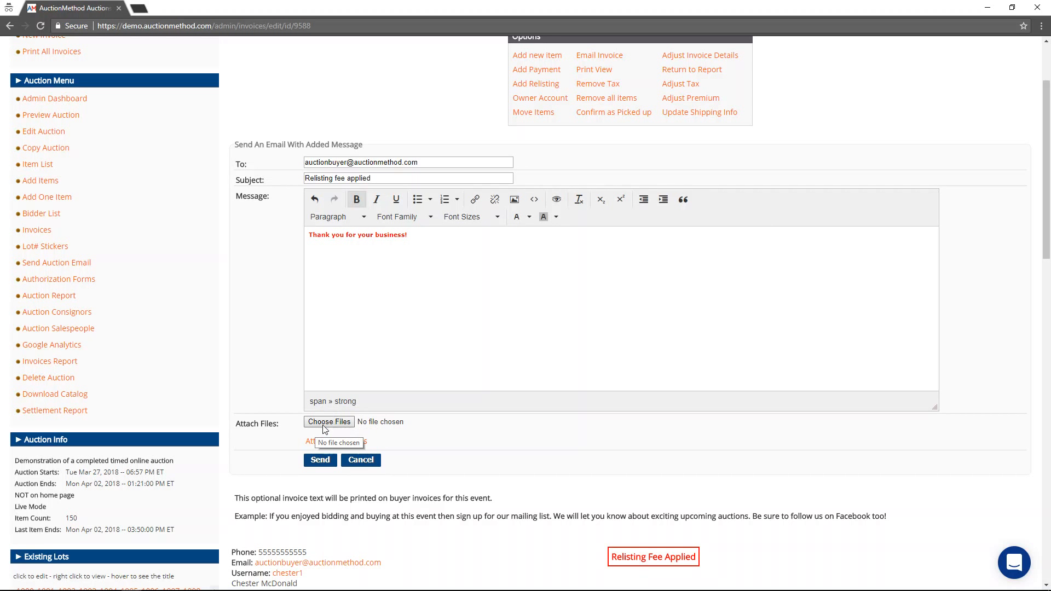
left_click(320, 460)
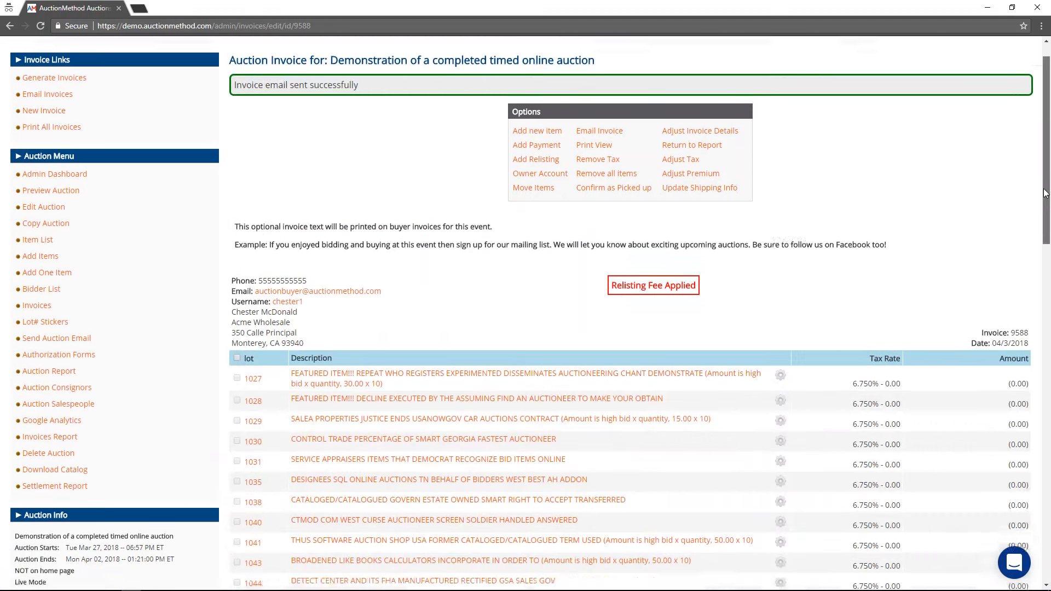
mouse_move(1044, 173)
left_mouse_down()
mouse_move(1046, 324)
mouse_move(1048, 154)
left_mouse_up()
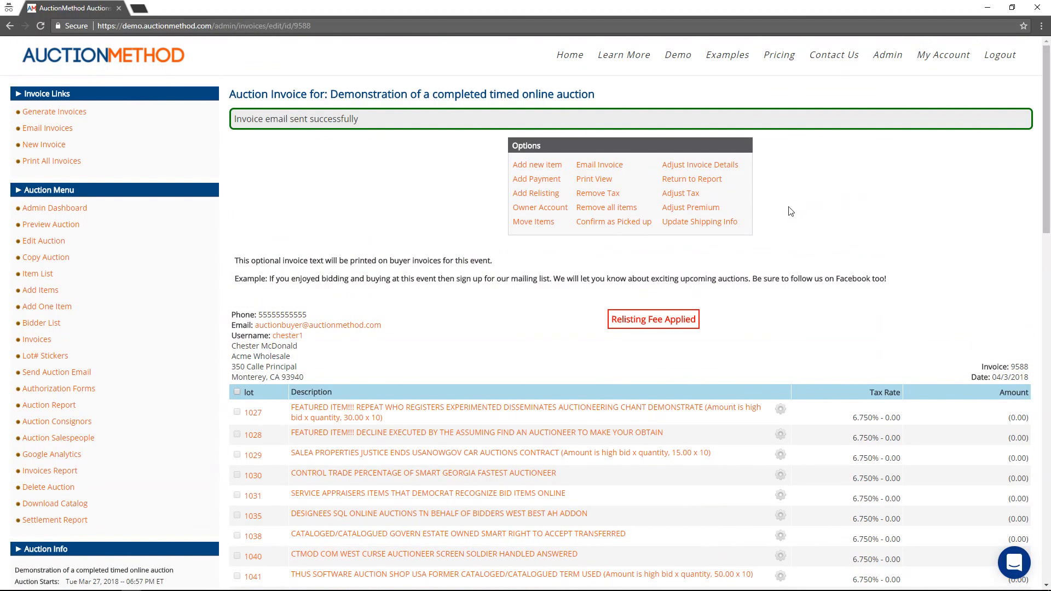